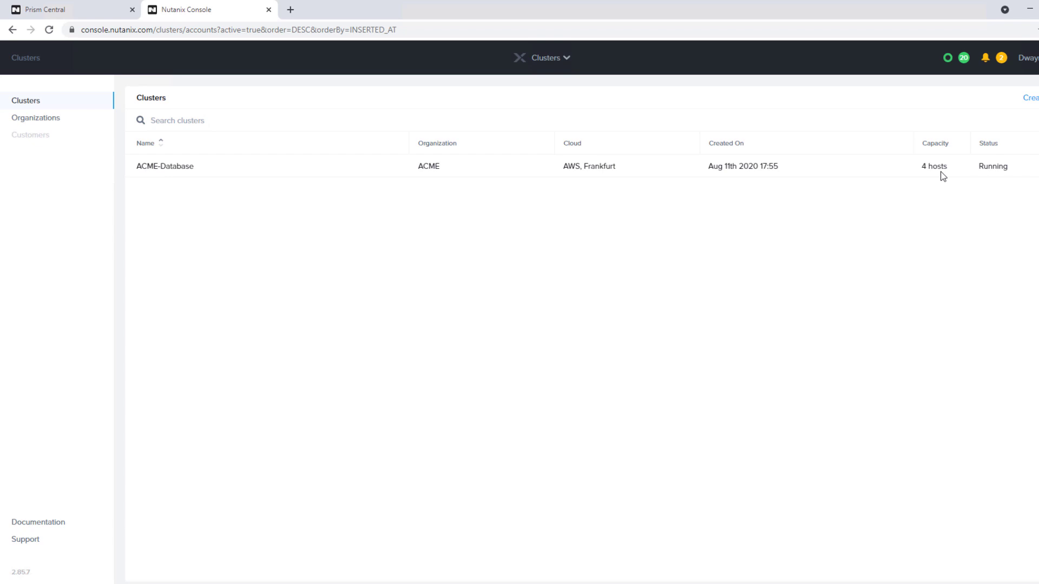
# - Inspect the ACME-Database cluster summary and its four z1d.metal hosts, then show the cluster's Actions menu
pyautogui.click(167, 166)
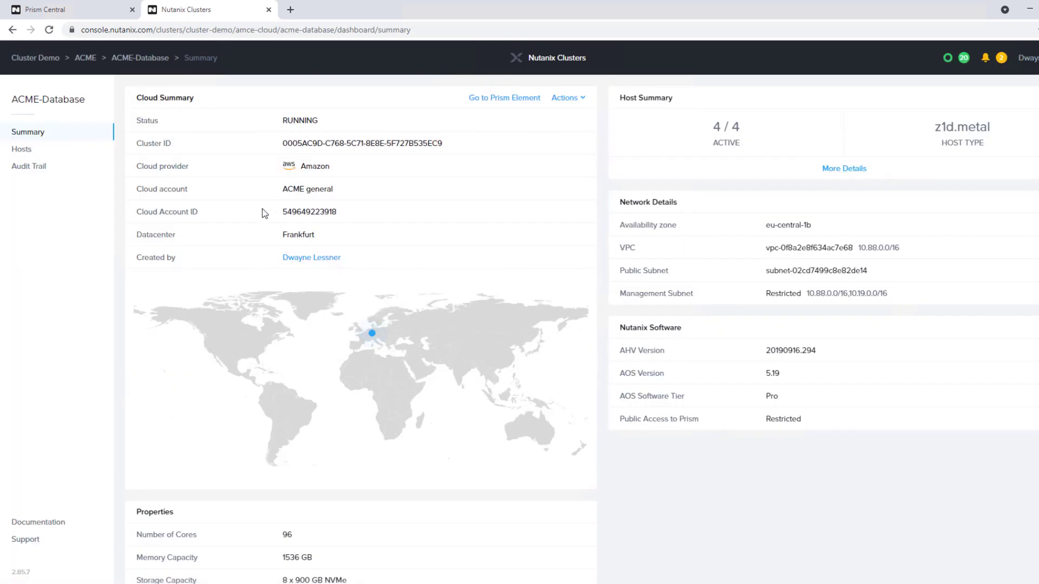
pyautogui.click(827, 170)
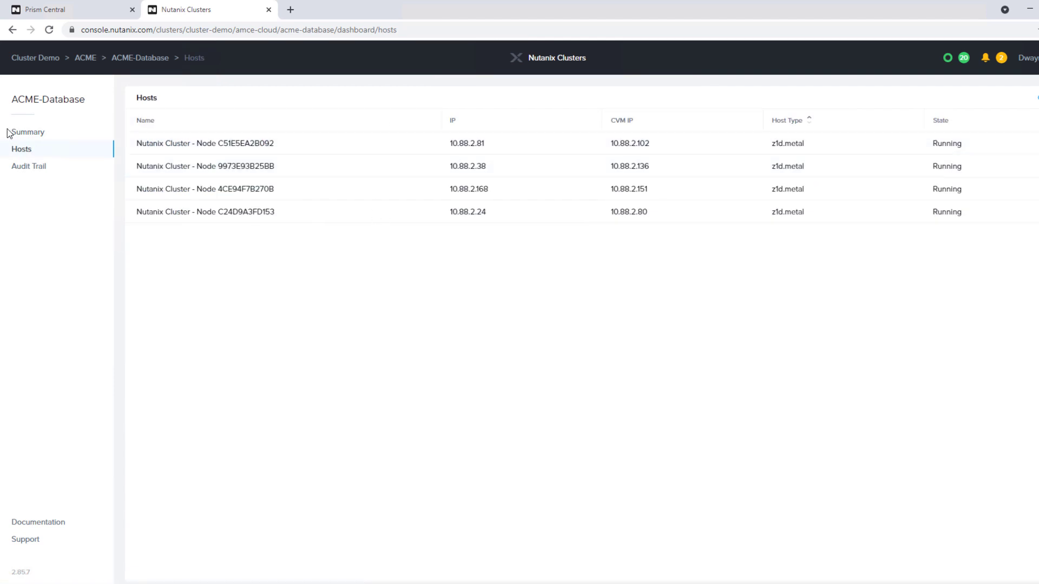
pyautogui.click(31, 136)
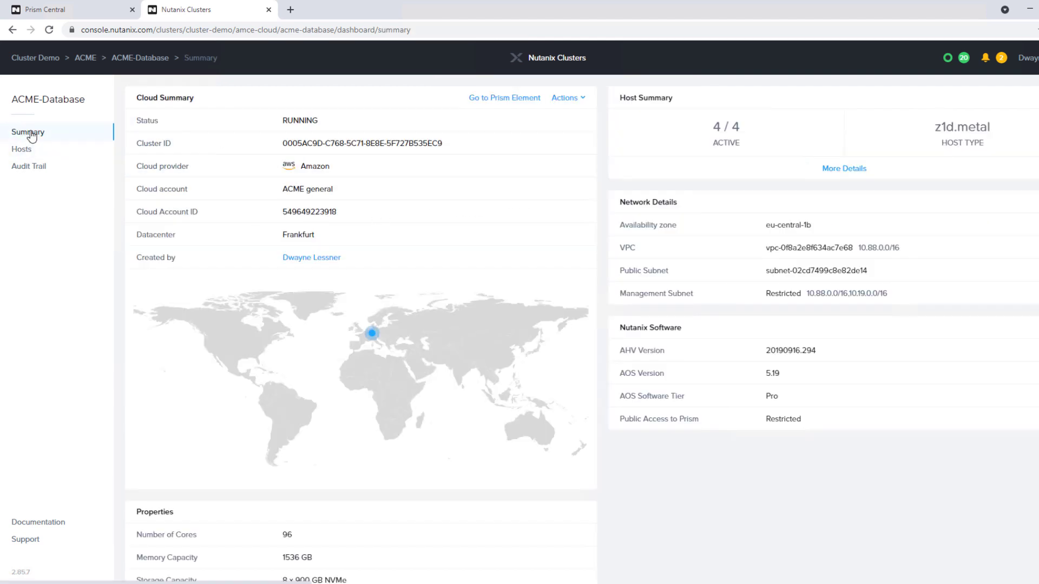
pyautogui.click(563, 101)
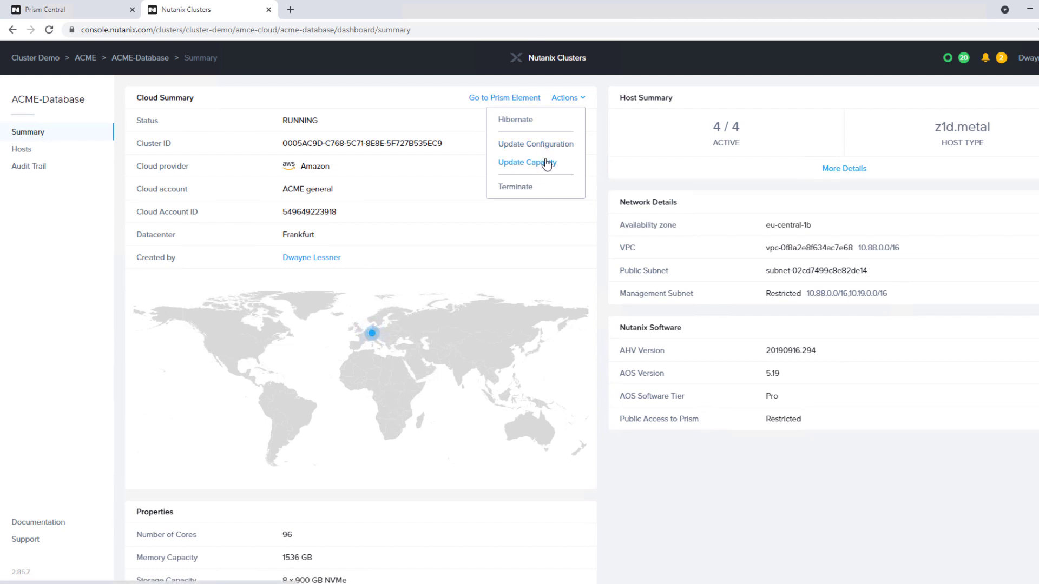
# - Use Update Capacity to set the ACME-Database Number of Hosts to 8
pyautogui.click(547, 162)
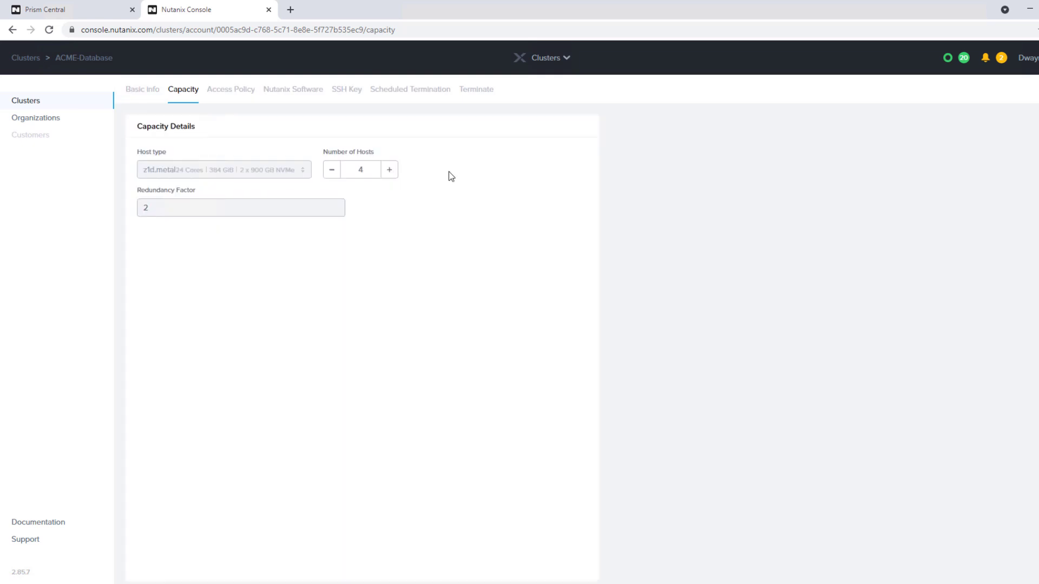
pyautogui.click(390, 170)
pyautogui.click(389, 170)
pyautogui.click(390, 170)
pyautogui.click(389, 170)
pyautogui.click(390, 170)
pyautogui.click(390, 170)
pyautogui.click(390, 170)
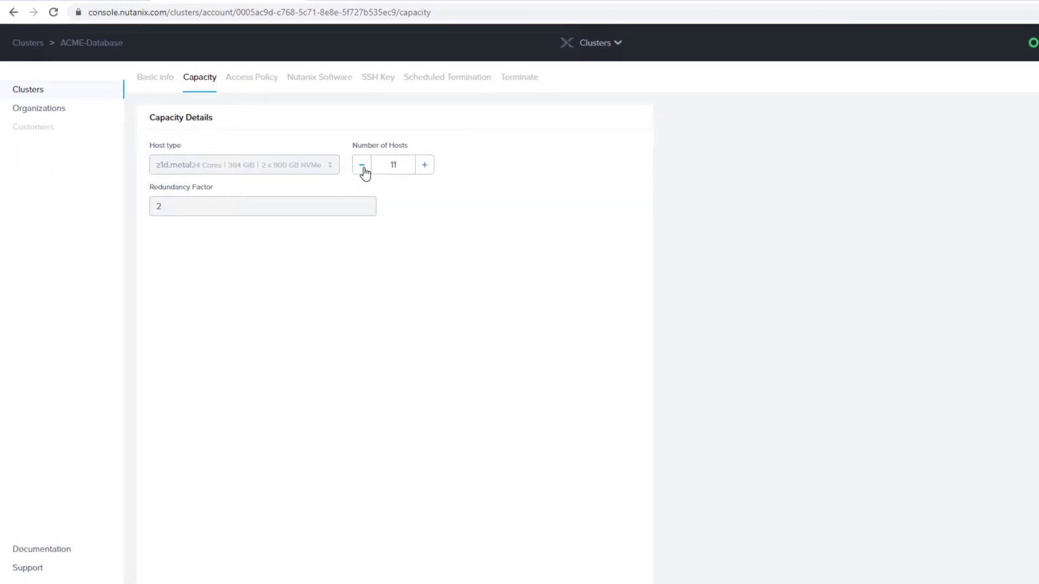
pyautogui.click(362, 167)
pyautogui.click(362, 167)
pyautogui.click(362, 167)
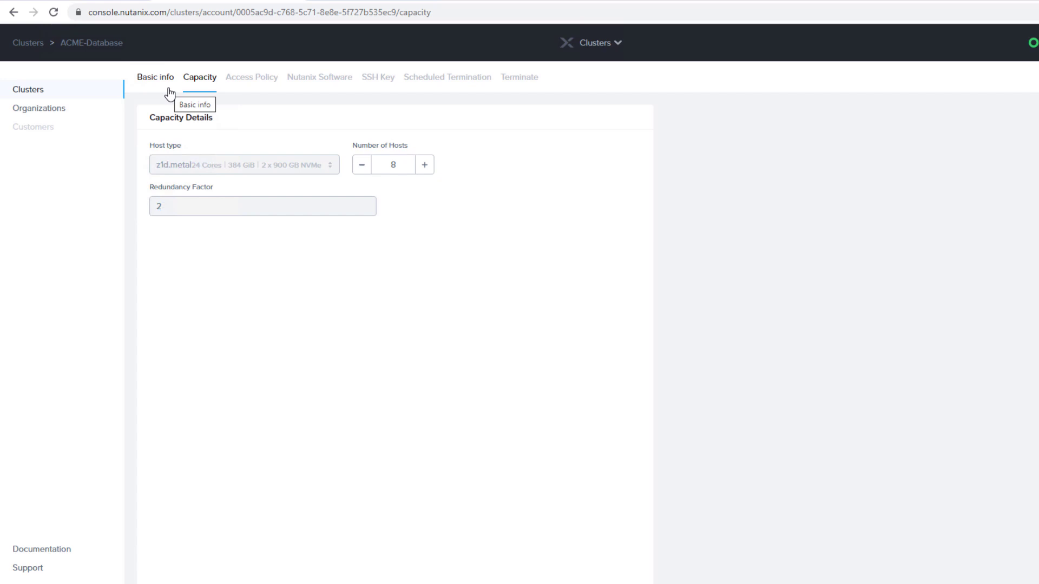
pyautogui.moveTo(54, 127)
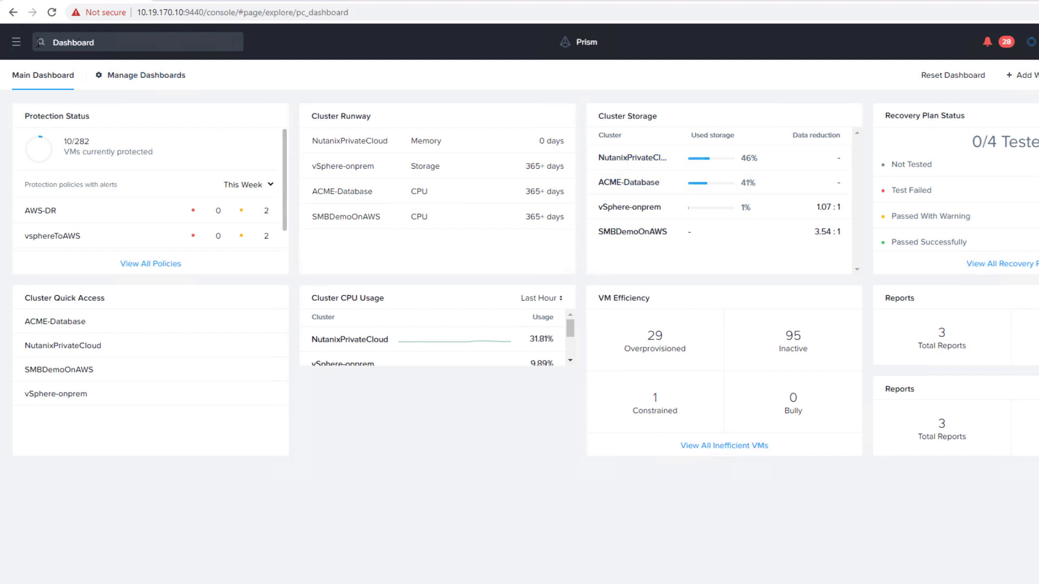
# - Select AWS-DR under Policies > Protection Policies and start its Update wizard
pyautogui.click(16, 41)
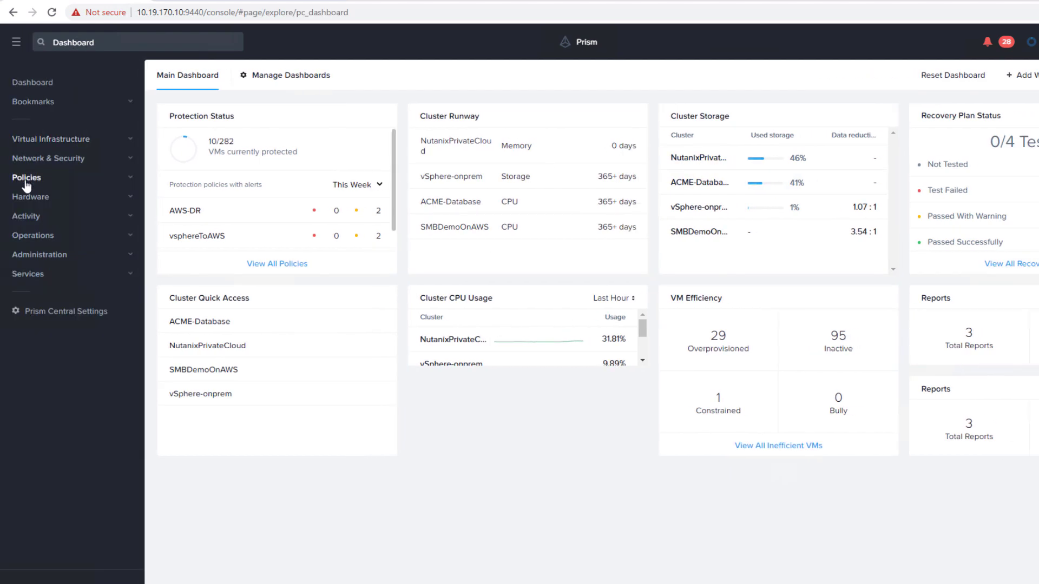
pyautogui.click(26, 178)
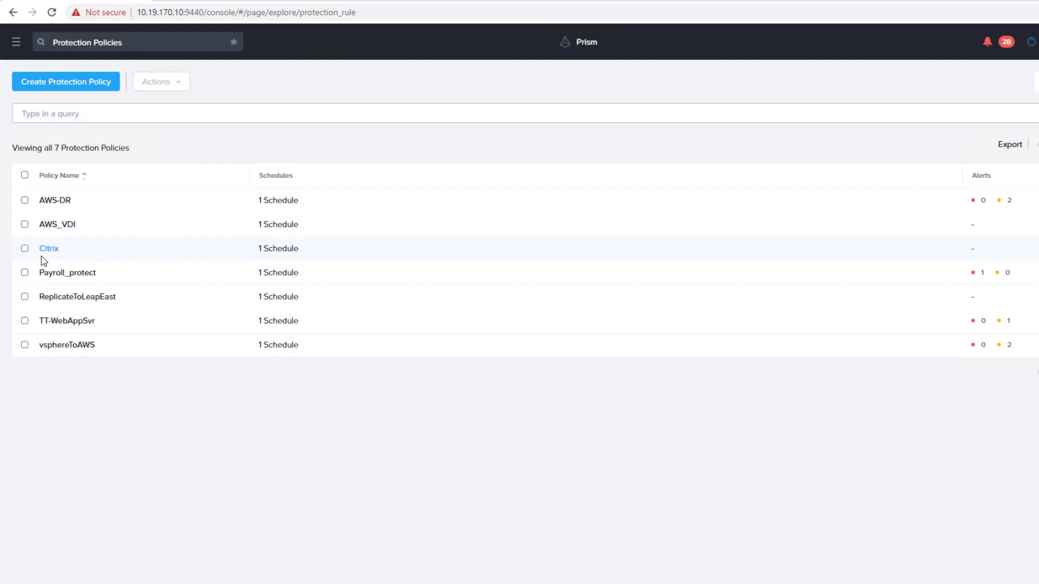
pyautogui.click(24, 202)
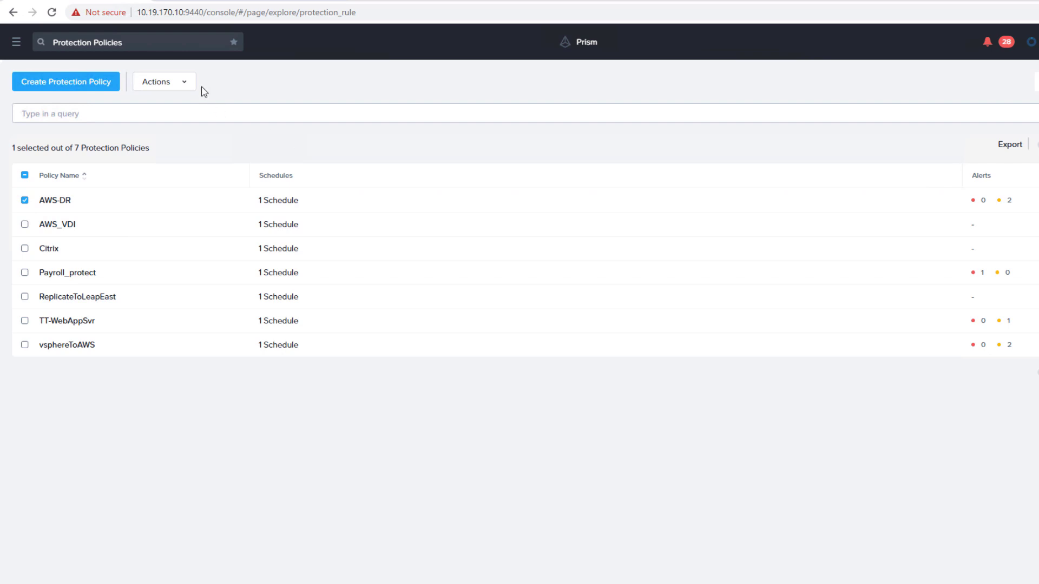
pyautogui.click(184, 82)
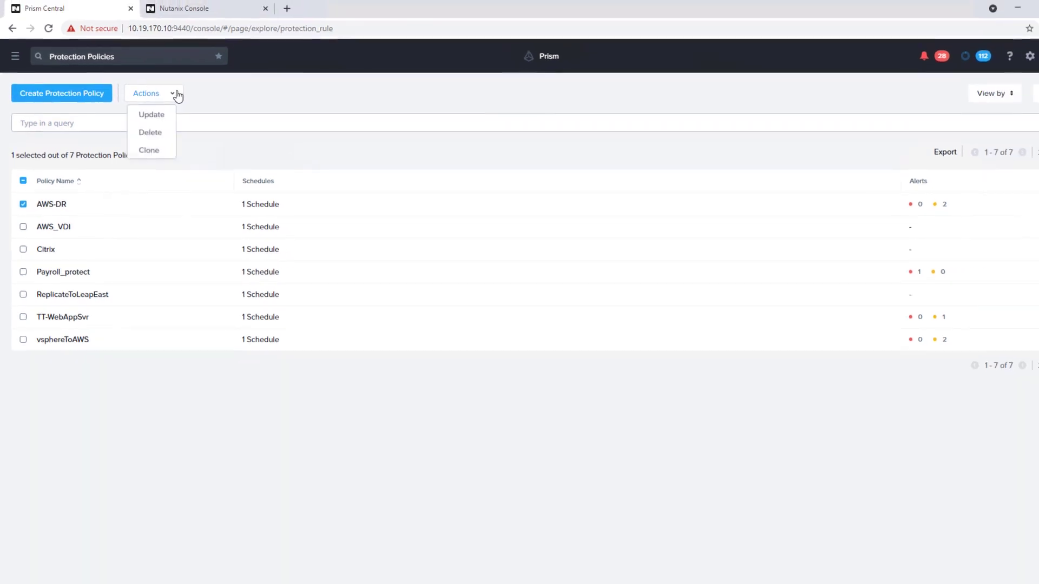
pyautogui.click(152, 115)
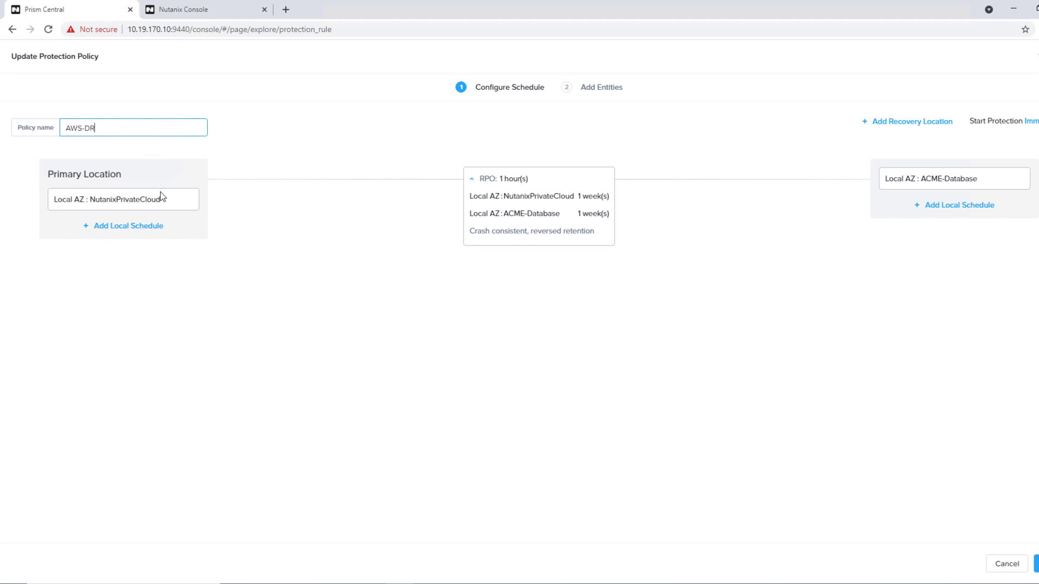
# - Edit the AWS-DR policy's 1-hour RPO schedule in the Update Protection Policy wizard
pyautogui.moveTo(150, 205)
pyautogui.moveTo(969, 184)
pyautogui.moveTo(600, 242)
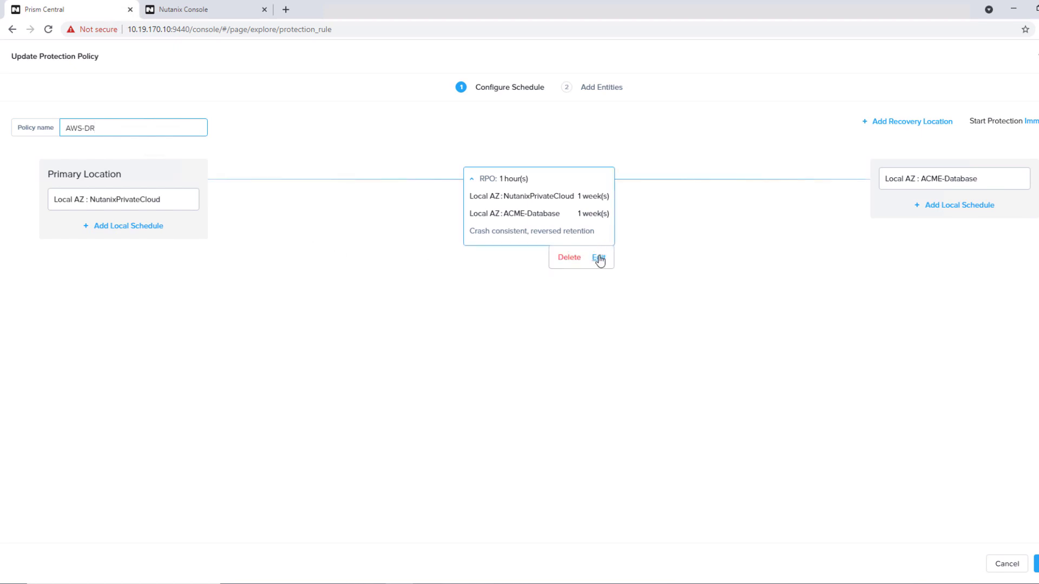
pyautogui.click(599, 259)
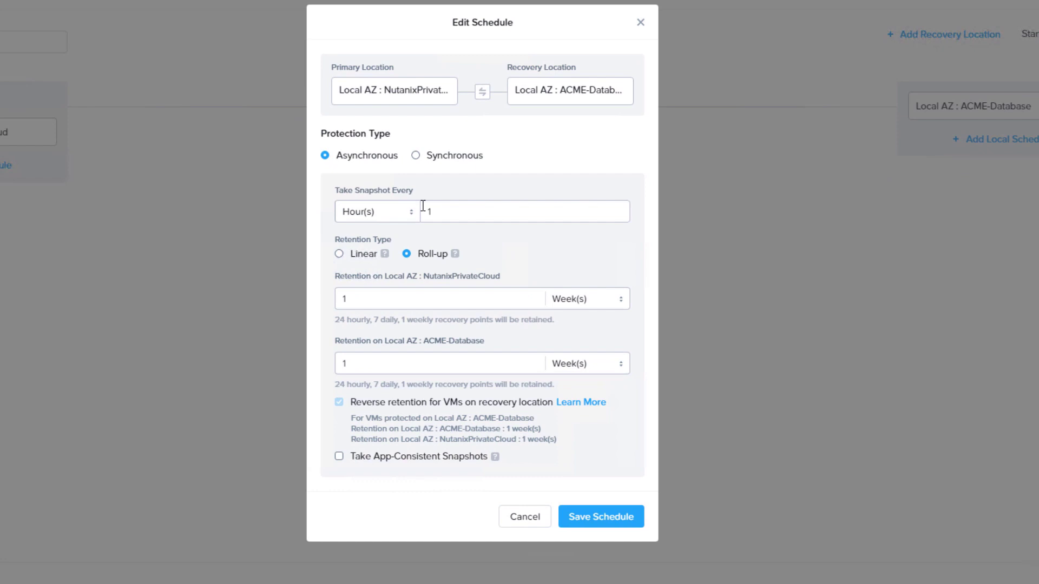
# - Switch snapshot frequency to Minute(s) and back to Hour(s), then cancel the schedule edit
pyautogui.click(400, 213)
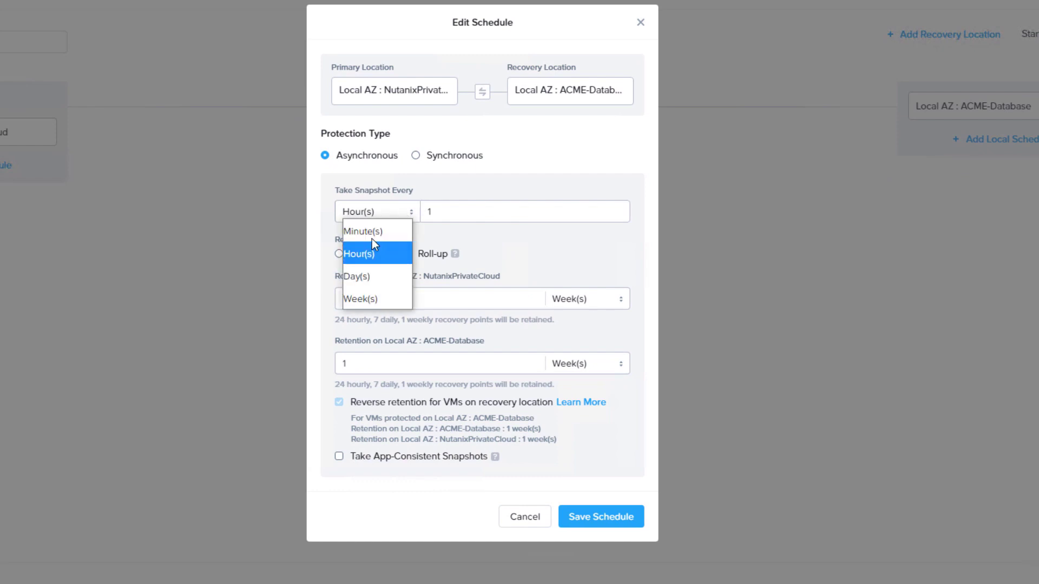
pyautogui.click(372, 236)
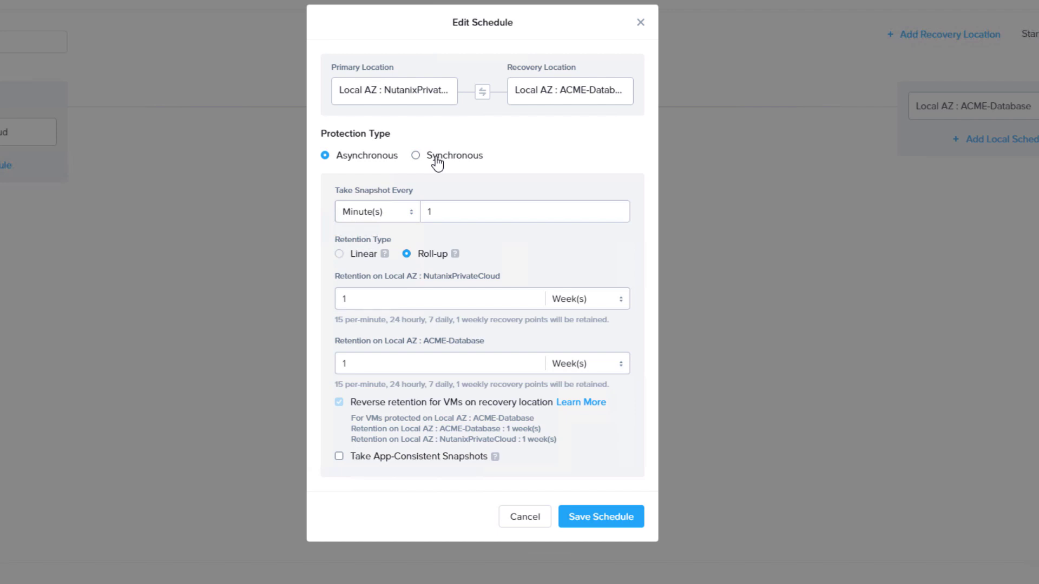
pyautogui.click(392, 217)
pyautogui.click(381, 254)
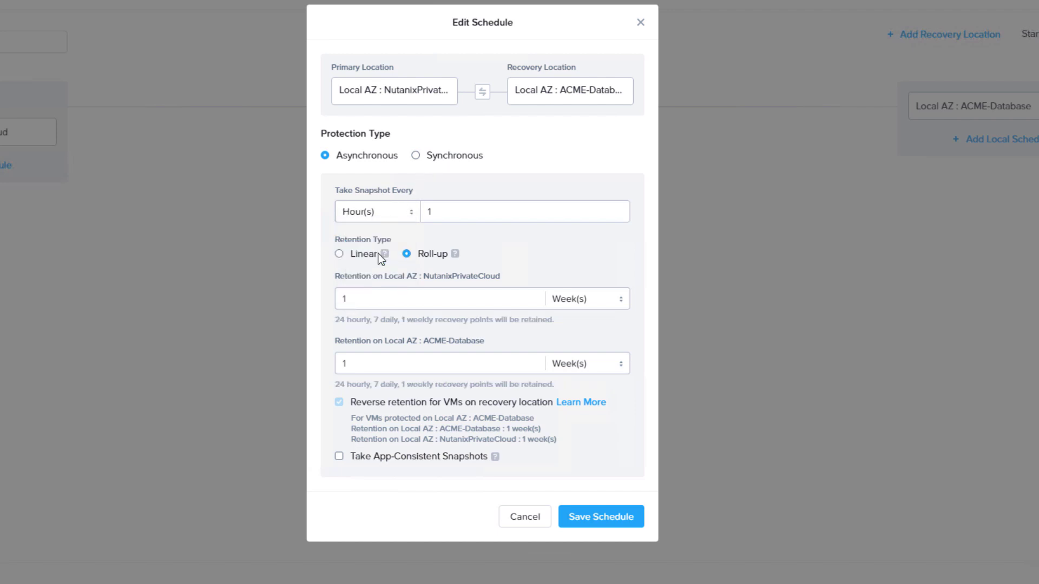
pyautogui.moveTo(569, 320); pyautogui.dragTo(332, 320)
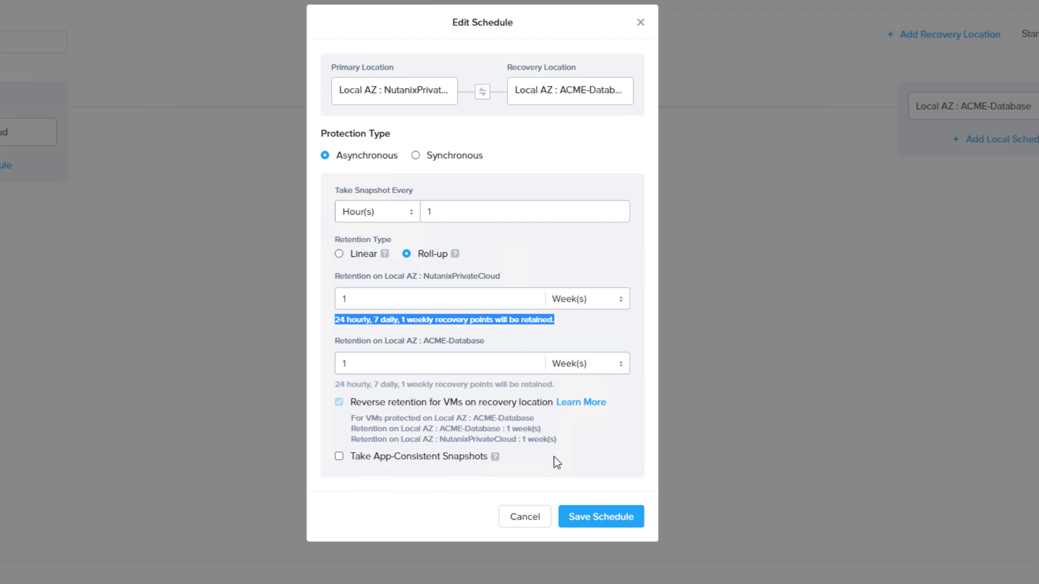
pyautogui.click(528, 517)
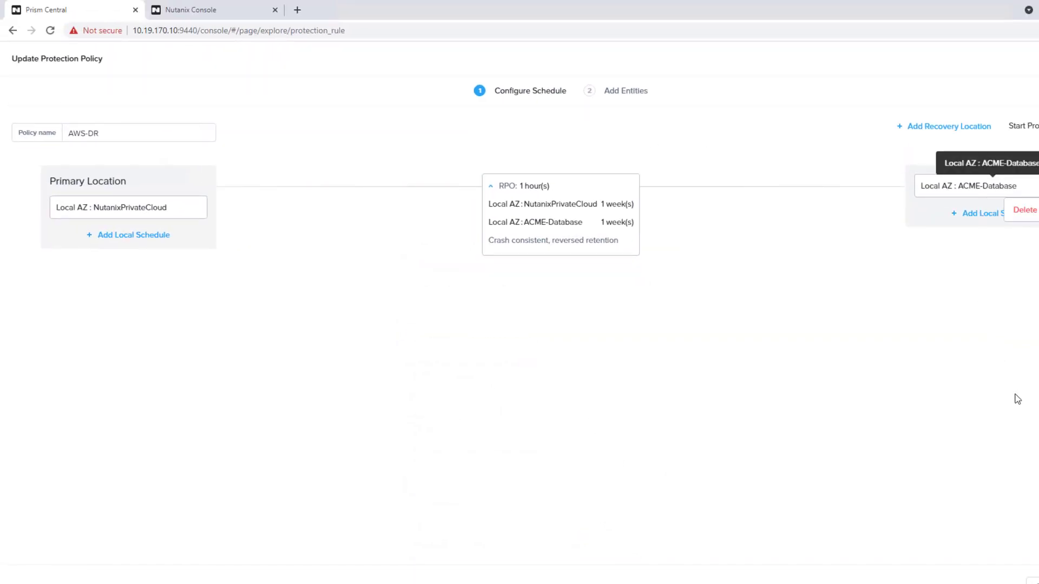
# - Check the AWS-DR policy's two protected categories, then close the update wizard without saving
pyautogui.click(1030, 580)
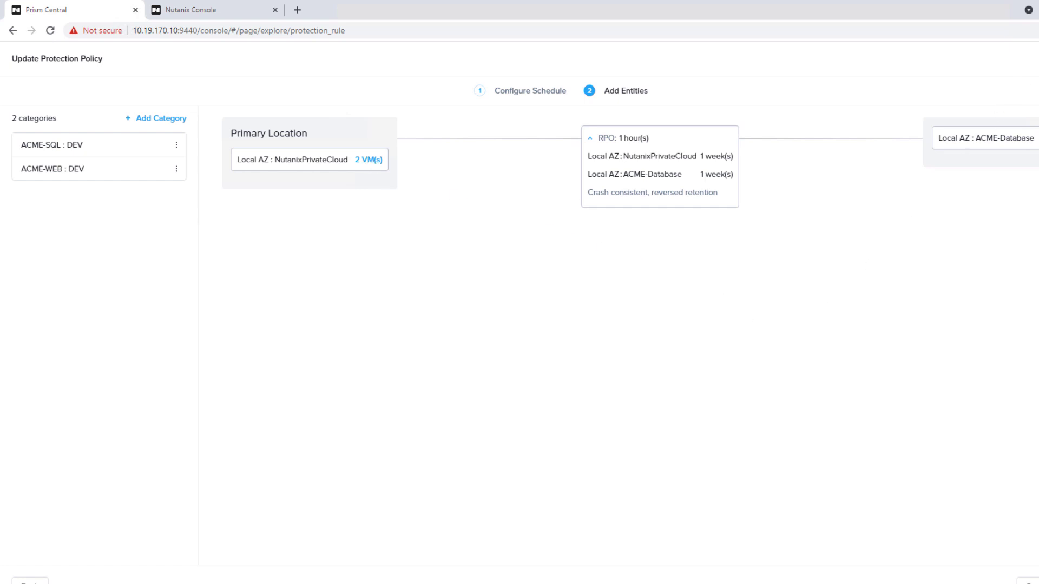
pyautogui.click(1026, 56)
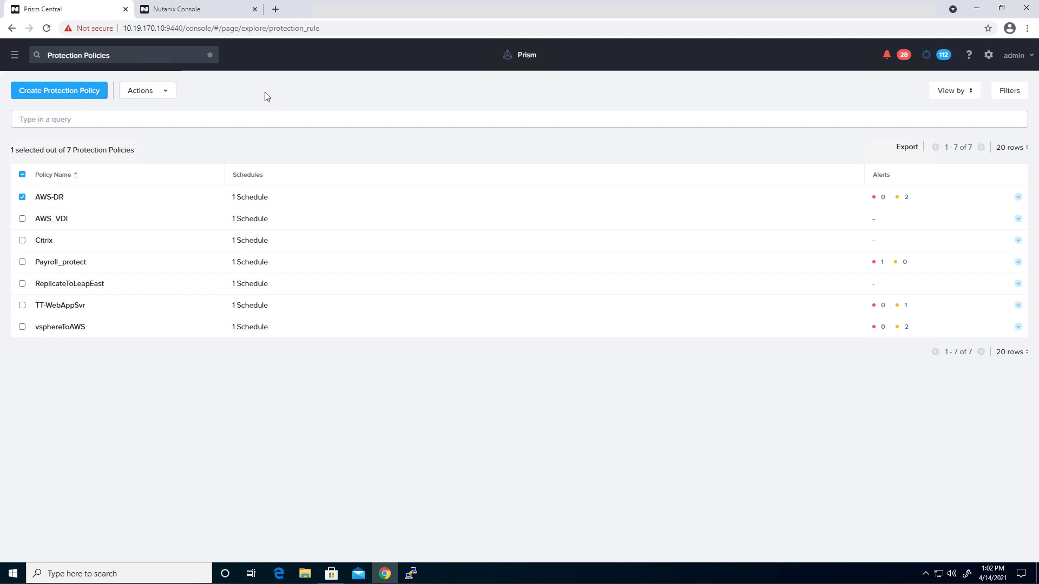
# - Select the Migrate2AWS recovery plan and open it for updating
pyautogui.click(15, 59)
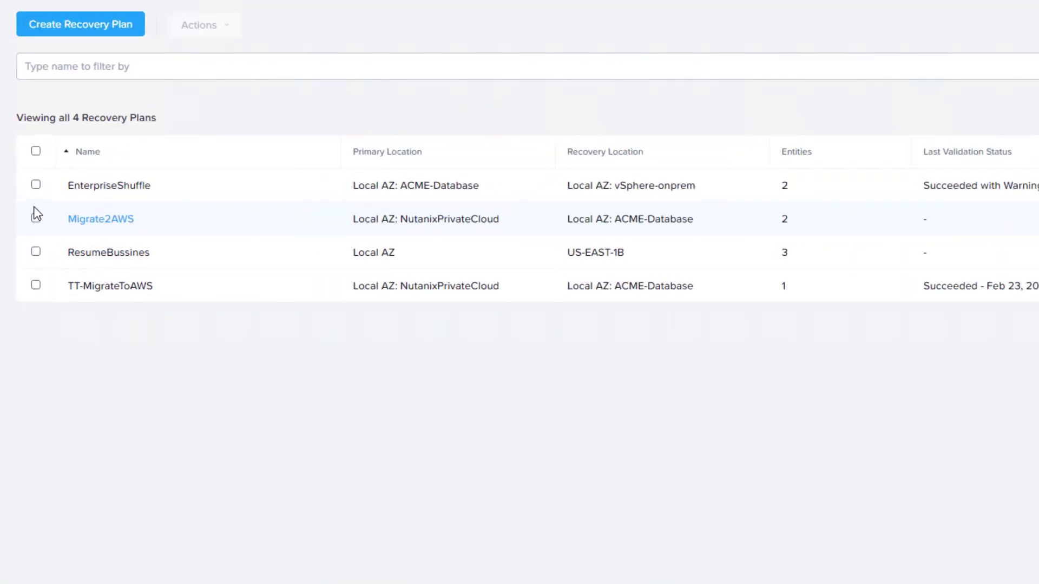
pyautogui.click(36, 218)
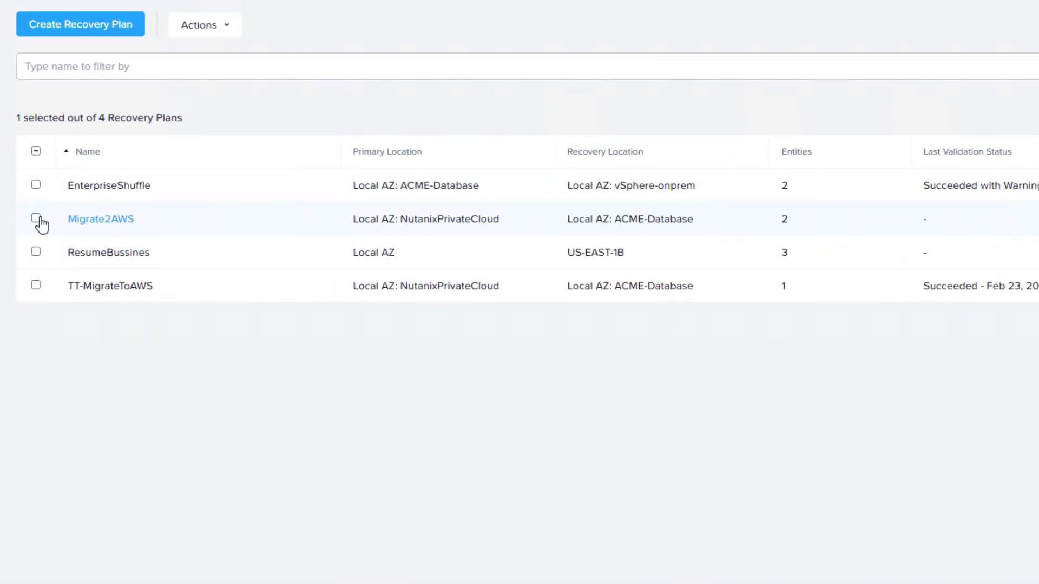
pyautogui.click(206, 25)
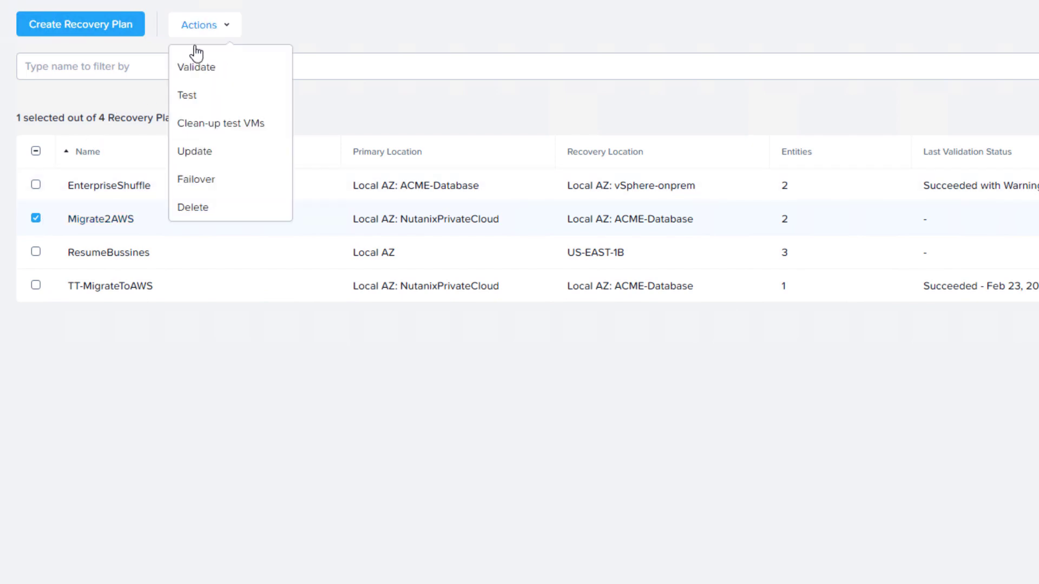
pyautogui.click(185, 157)
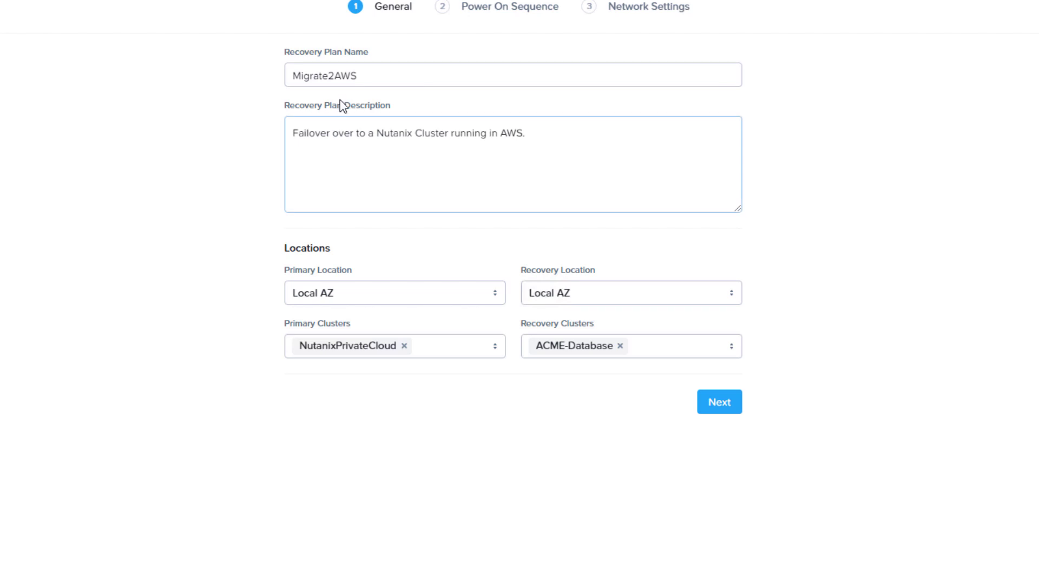
# - Check the plan's name and description, then select SQL-FIN-ACME1 in power-on Stage 1
pyautogui.moveTo(362, 77); pyautogui.dragTo(169, 67)
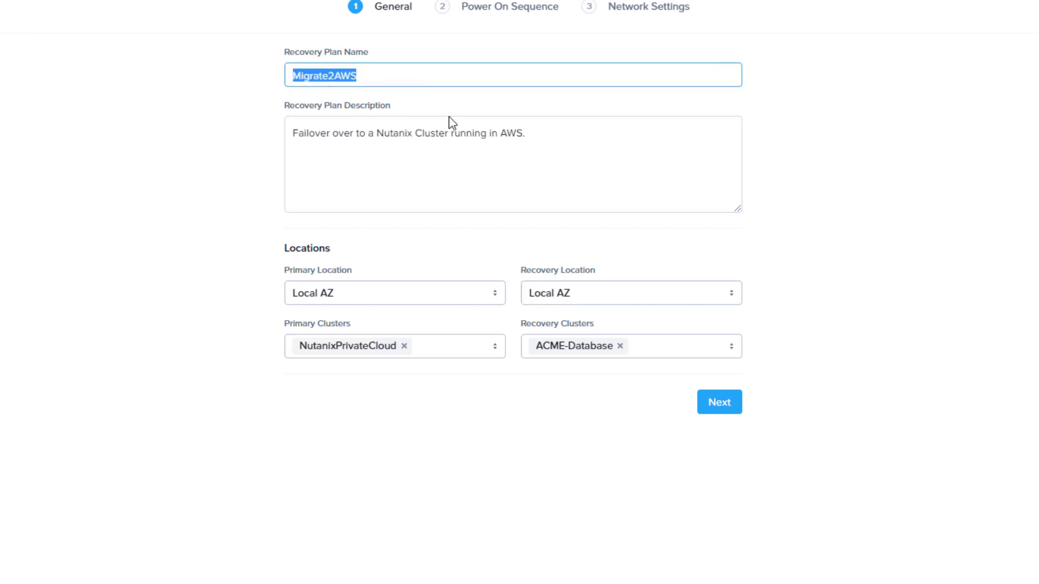
pyautogui.moveTo(535, 121); pyautogui.dragTo(253, 189)
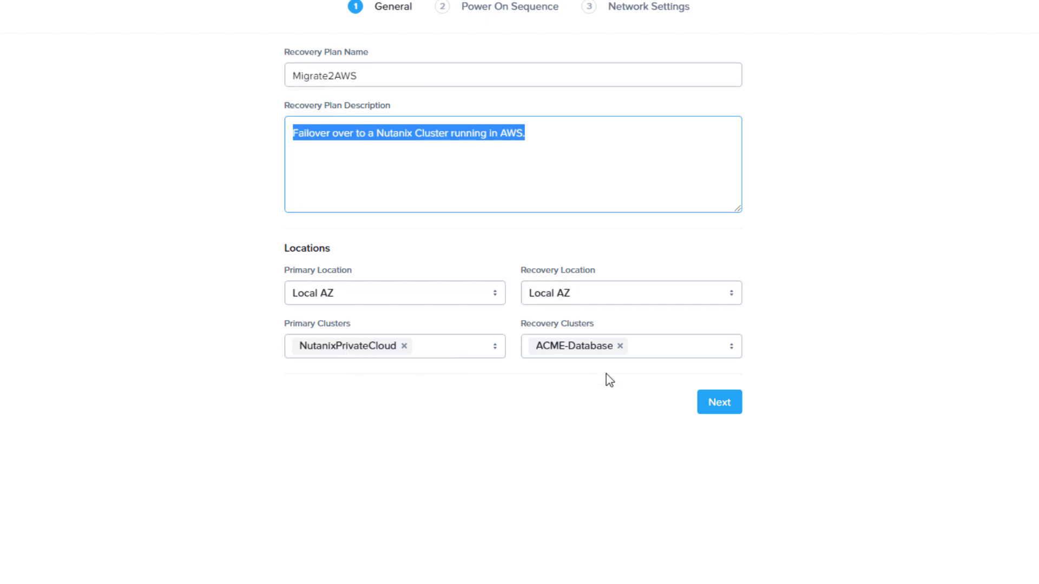
pyautogui.click(715, 409)
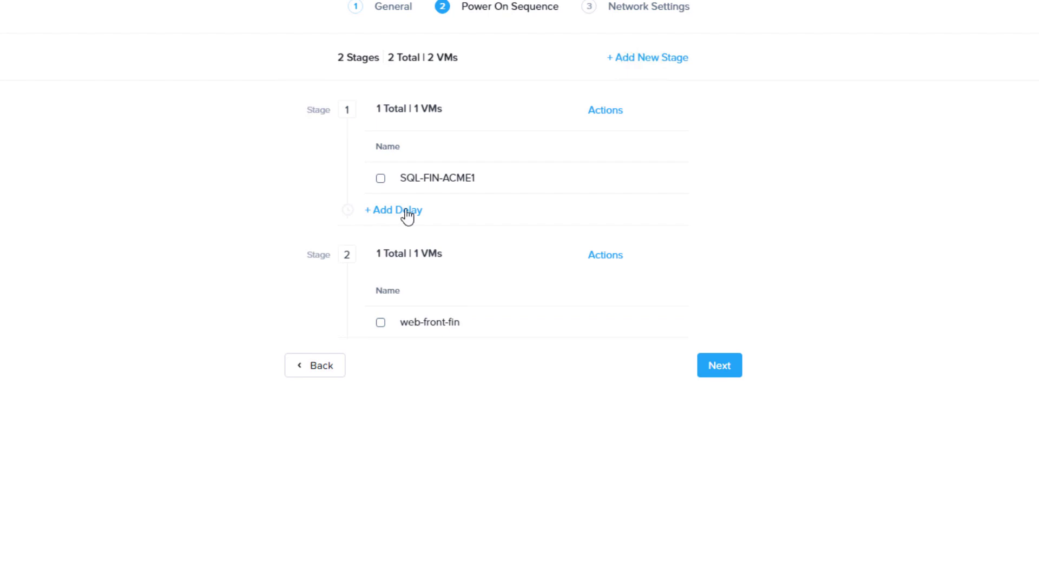
pyautogui.click(380, 178)
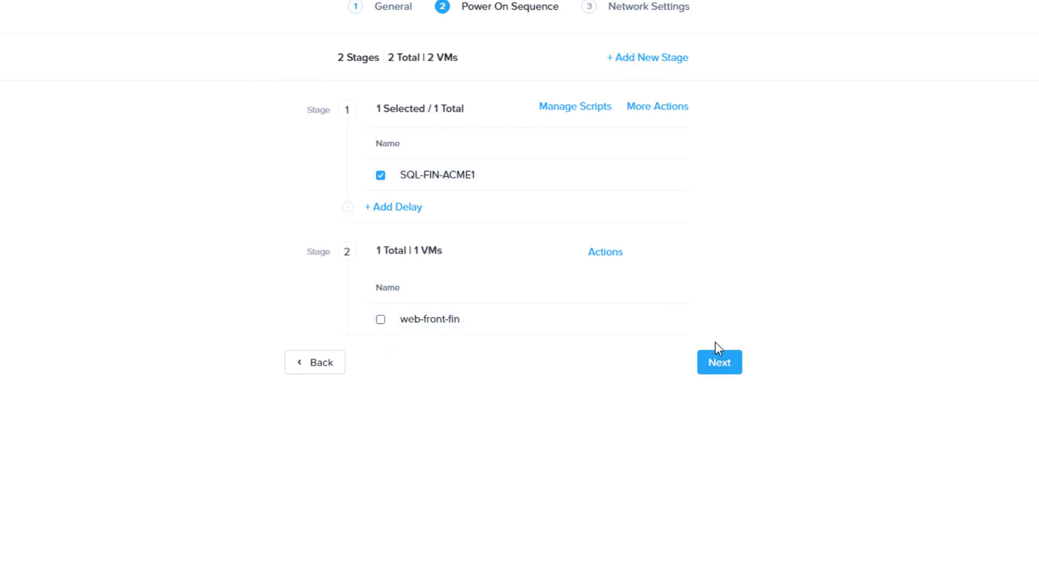
# - Show Network Settings with Advance Settings expanded: network 3900 mapped to 160onprem, gateway 10.19.160.1/24
pyautogui.click(723, 369)
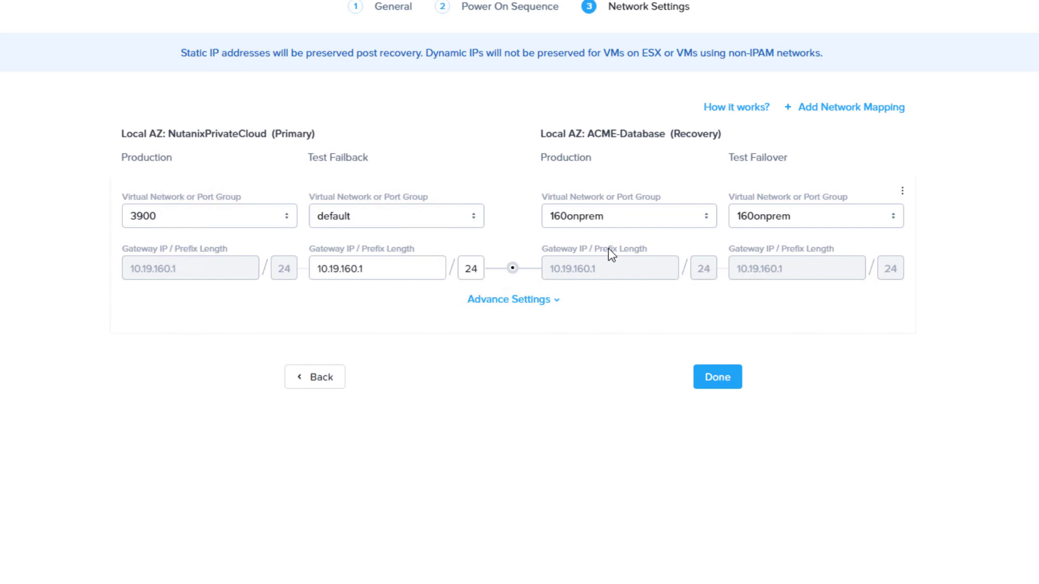
pyautogui.click(546, 312)
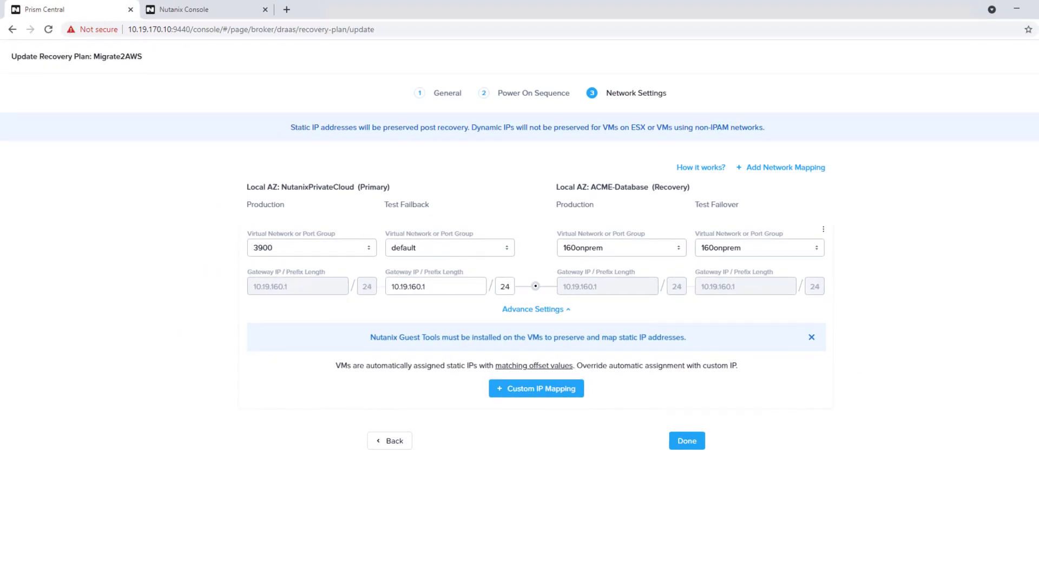
# - Save the Migrate2AWS recovery plan and start a Failover from its Actions menu
pyautogui.click(686, 441)
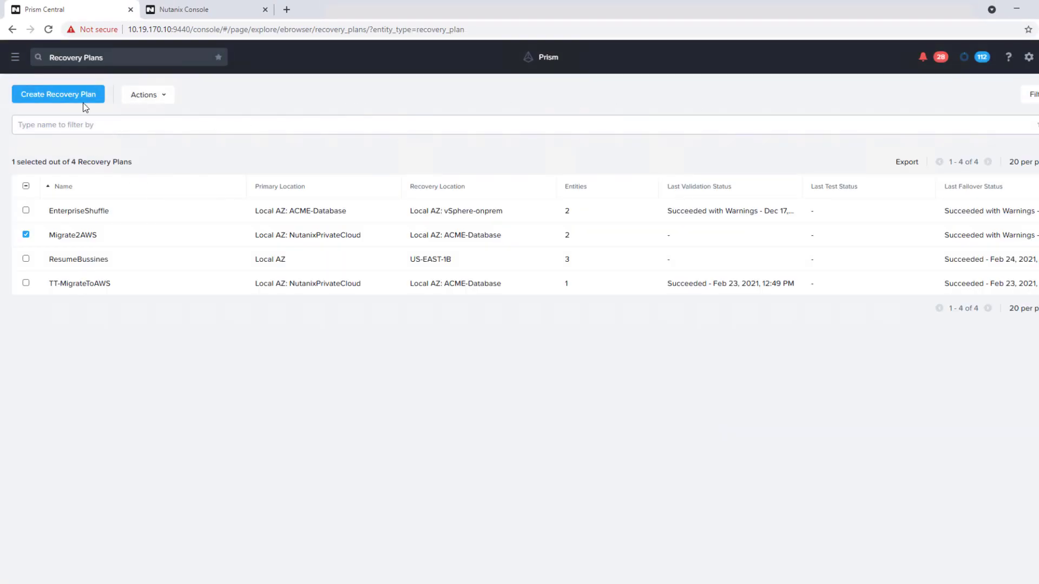
pyautogui.click(145, 95)
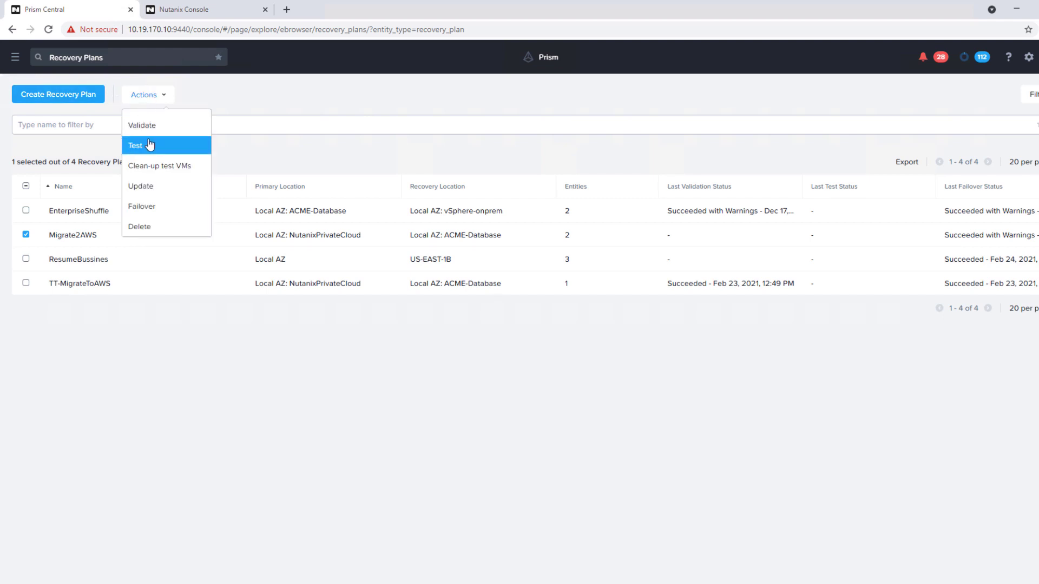
pyautogui.click(148, 210)
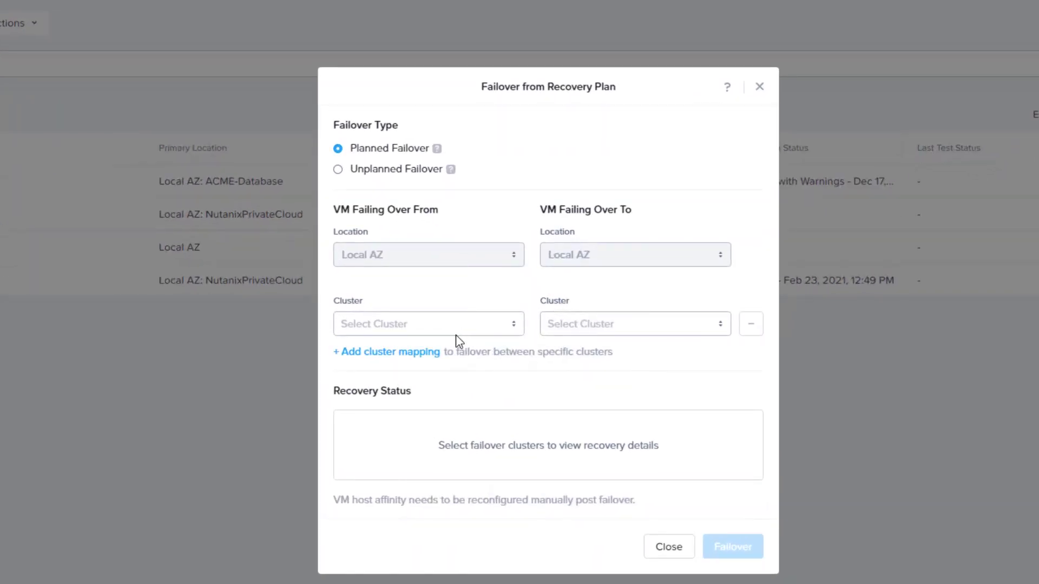
# - Launch a planned failover from source NutanixPrivateCloud to target ACME-Database
pyautogui.click(454, 327)
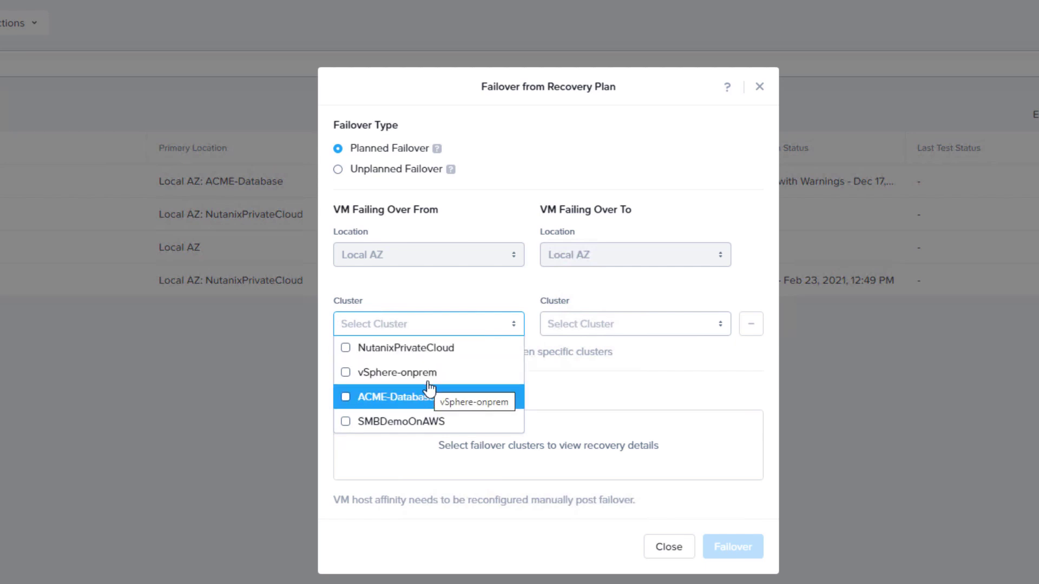
pyautogui.click(435, 350)
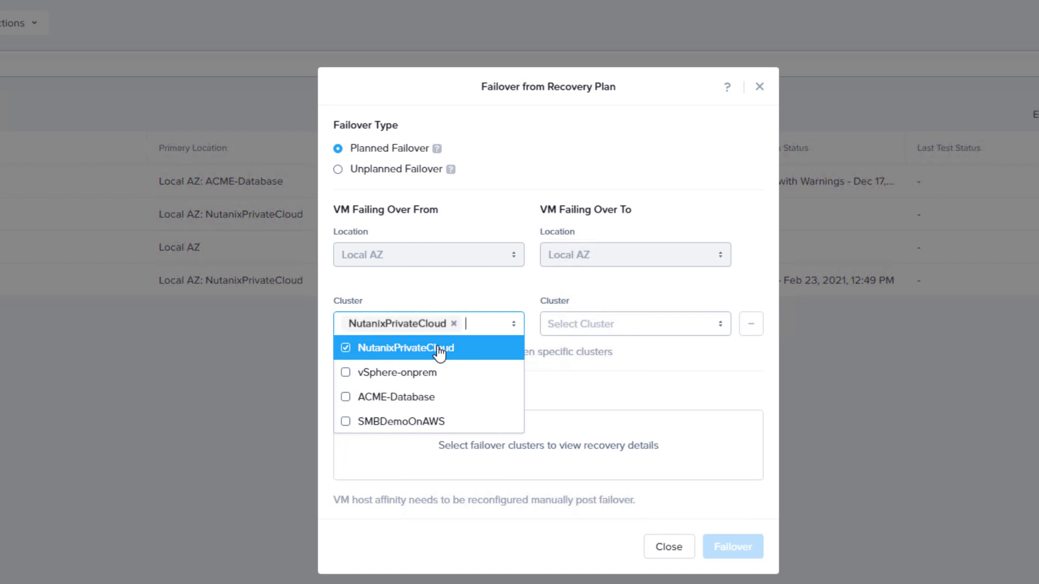
pyautogui.click(585, 323)
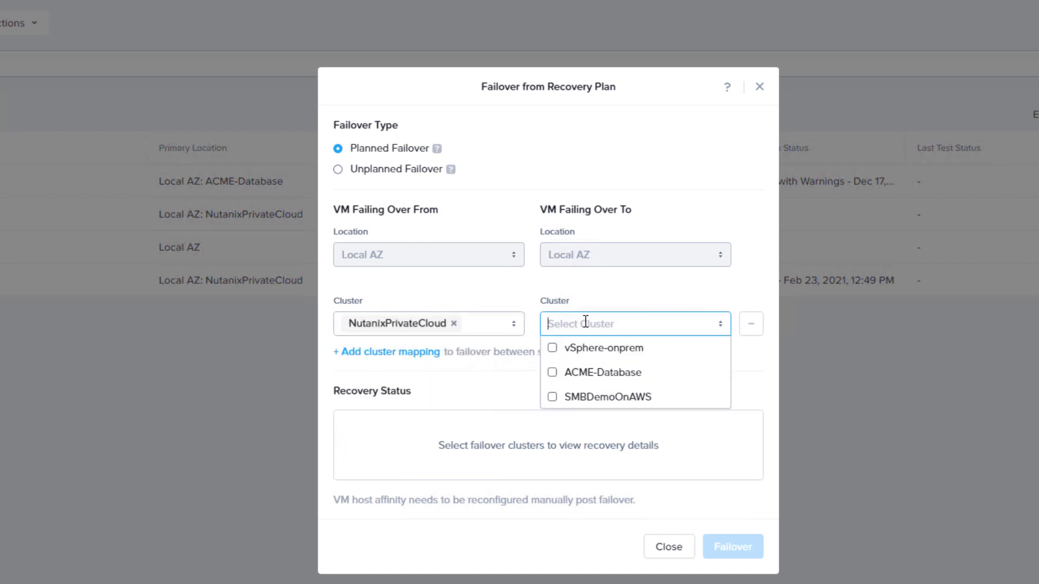
pyautogui.click(595, 379)
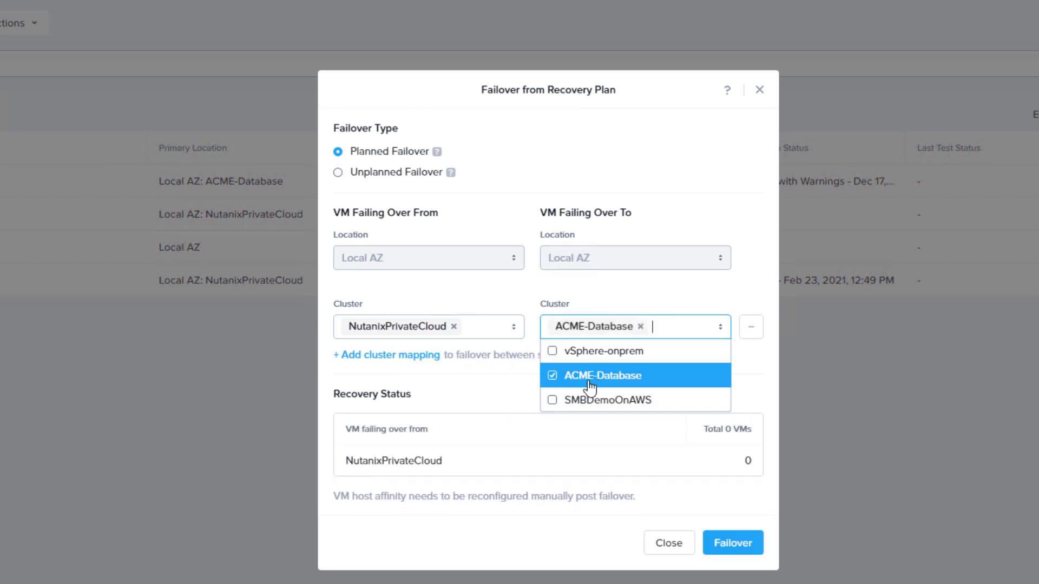
pyautogui.click(558, 434)
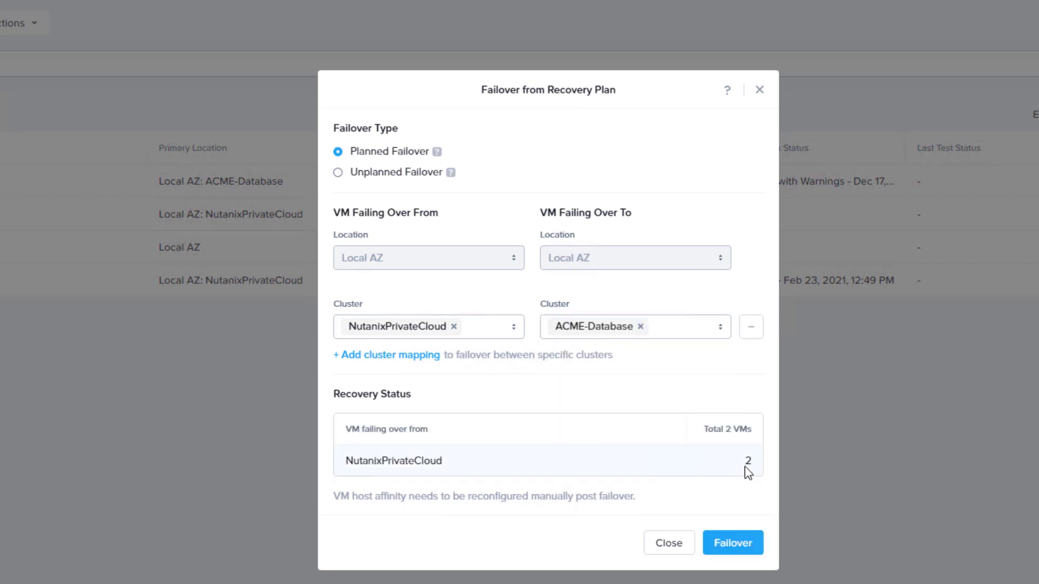
pyautogui.click(741, 538)
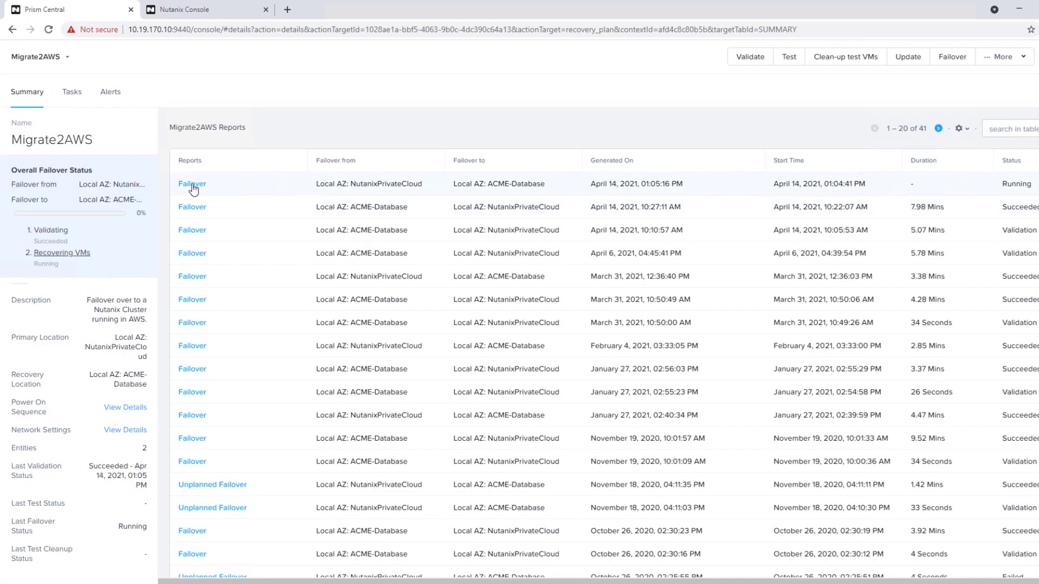
# - Watch the Migrate2AWS failover report's Tasks tab until both VMs migrate and power on
pyautogui.click(192, 184)
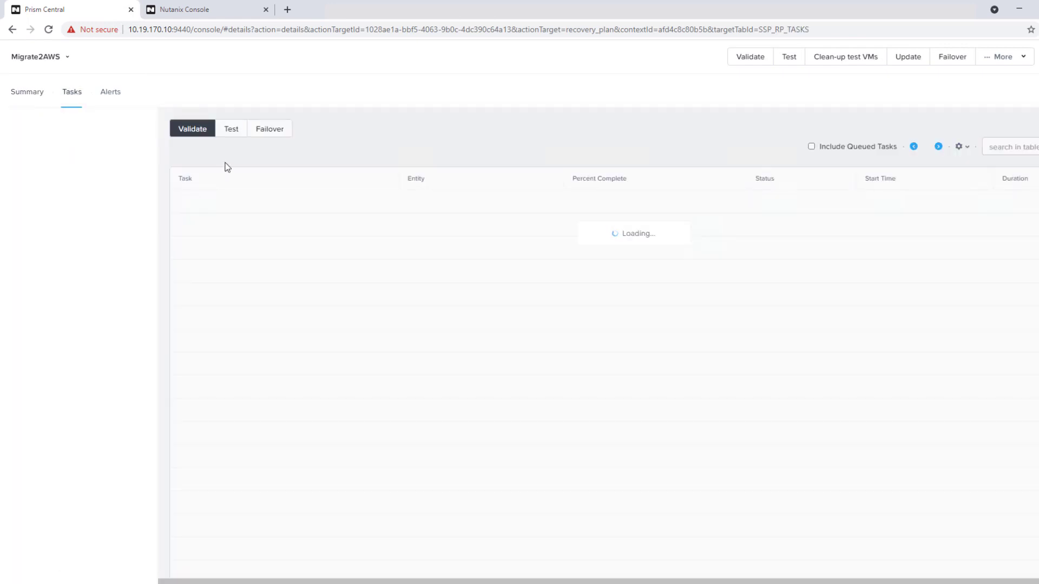
pyautogui.click(257, 138)
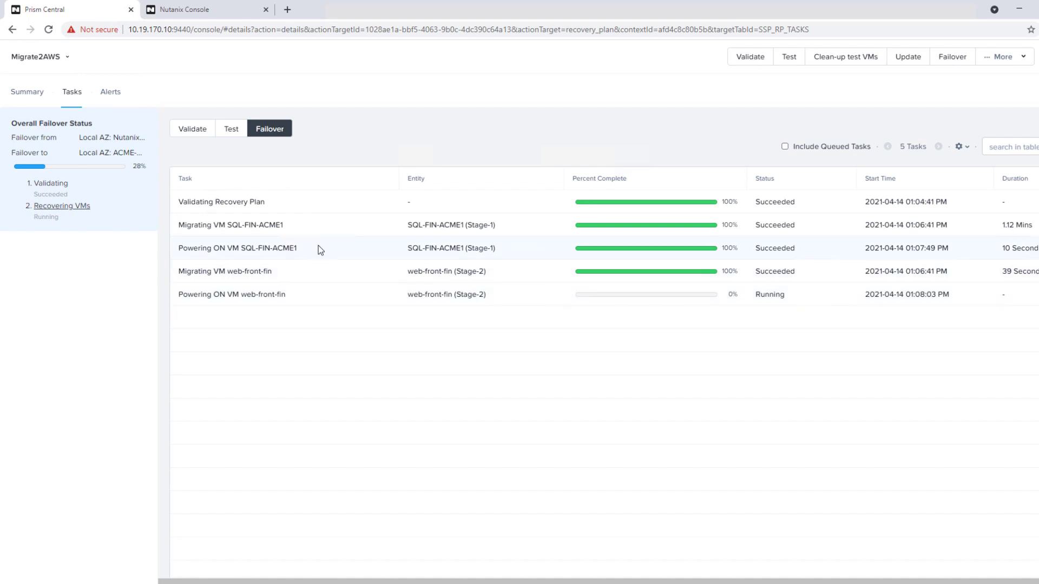
pyautogui.moveTo(318, 245); pyautogui.dragTo(942, 249)
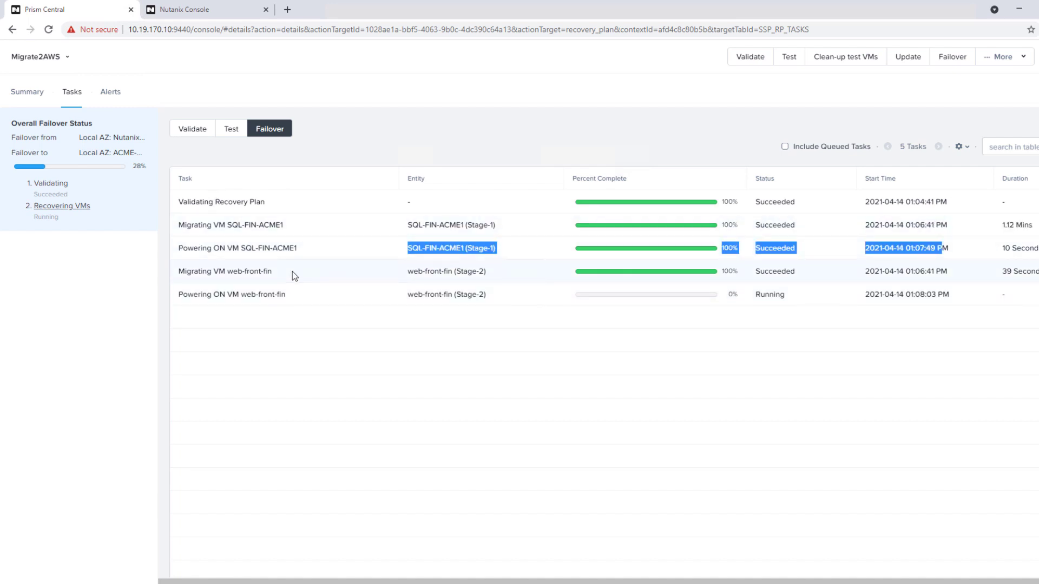
pyautogui.click(448, 319)
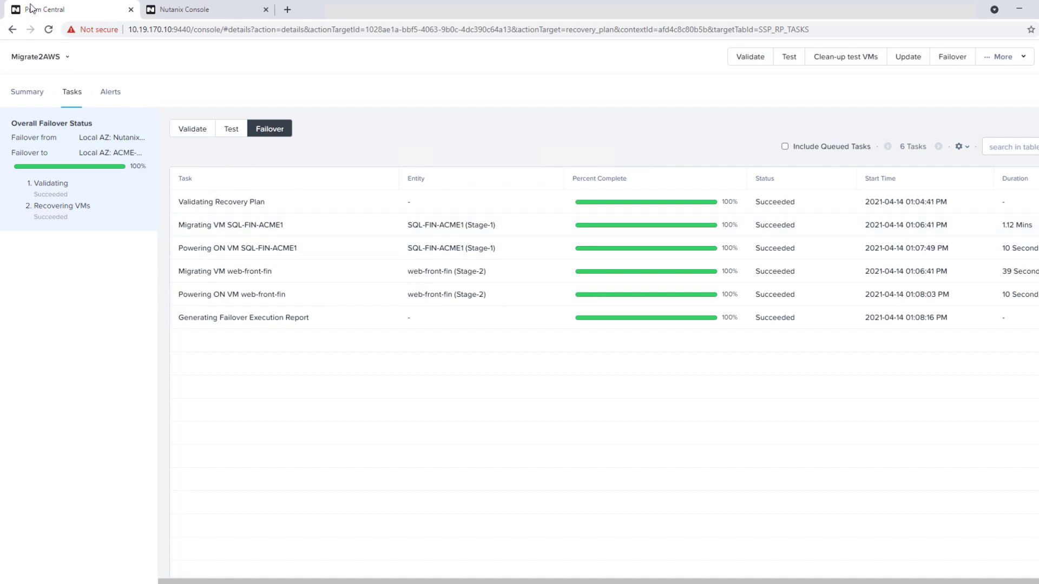
# - Leave the recovery plans and switch to the VMs list in Prism Central
pyautogui.click(13, 31)
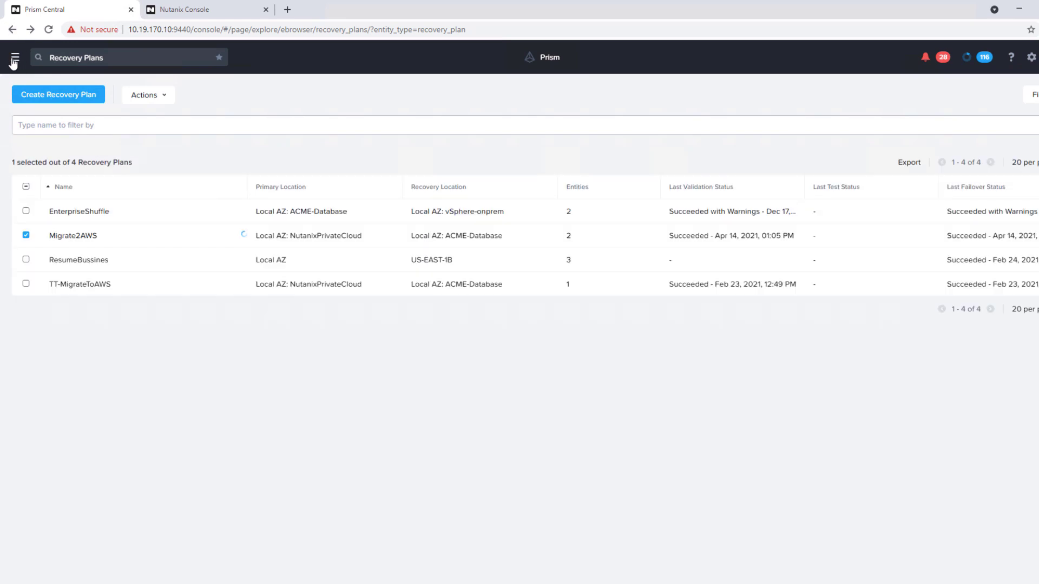
pyautogui.click(14, 59)
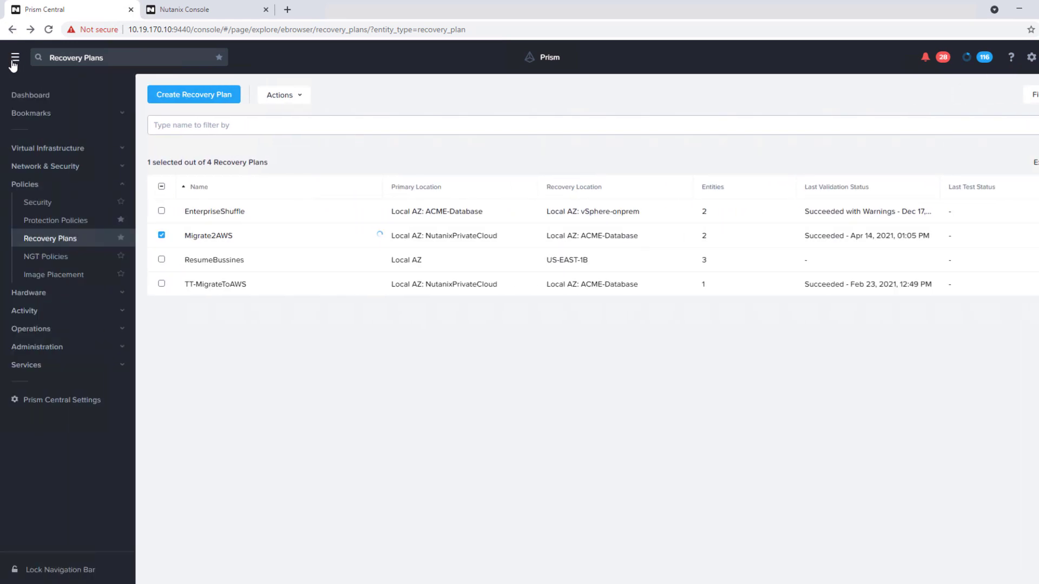
pyautogui.click(32, 113)
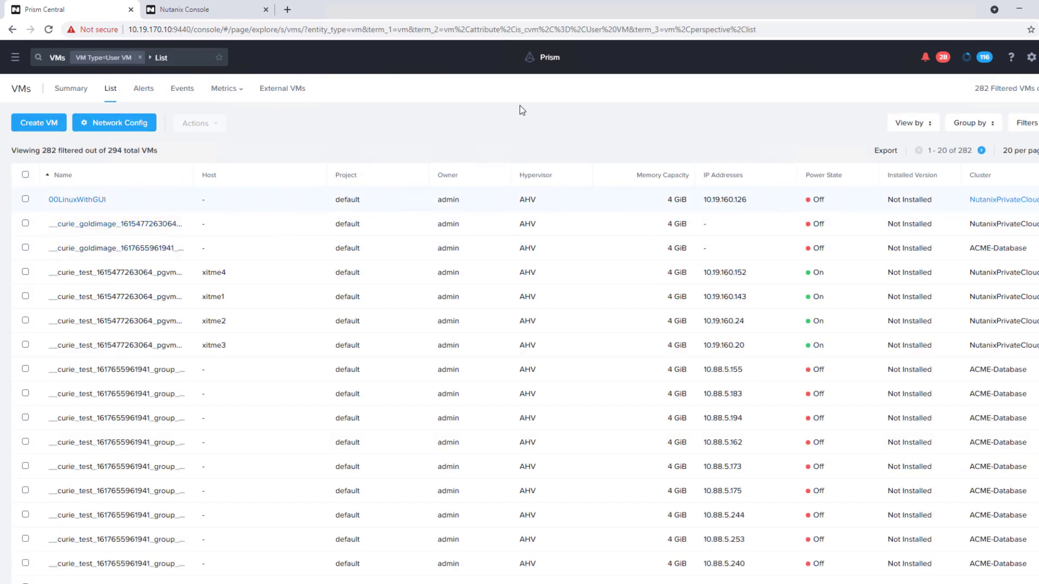
# - Filter the VM list to names containing 'SQL' to show SQL-FIN-ACME1 in ACME-Database
pyautogui.click(1026, 122)
pyautogui.click(993, 236)
pyautogui.write('sq')
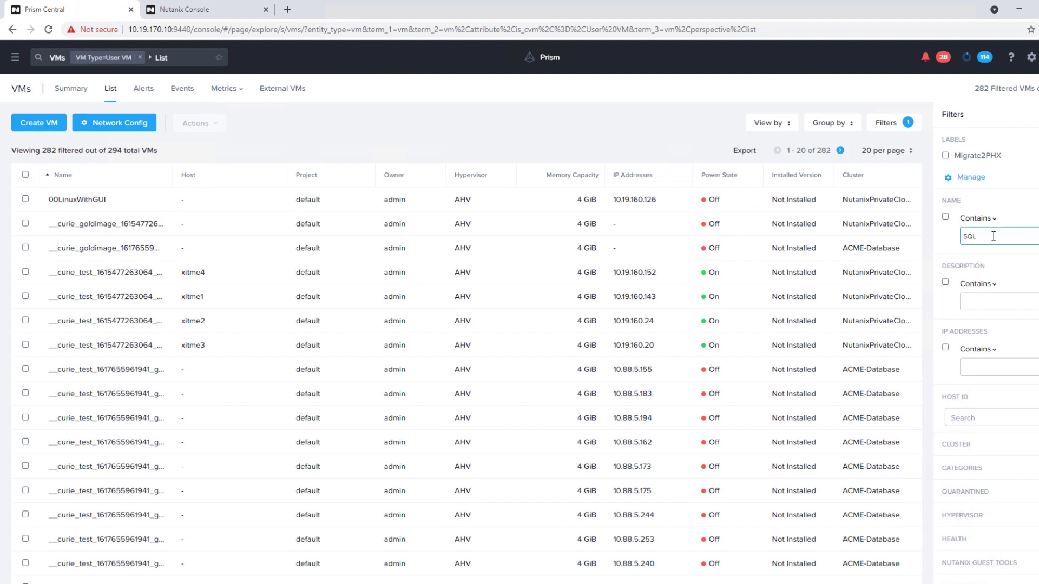
pyautogui.write('L ACME')
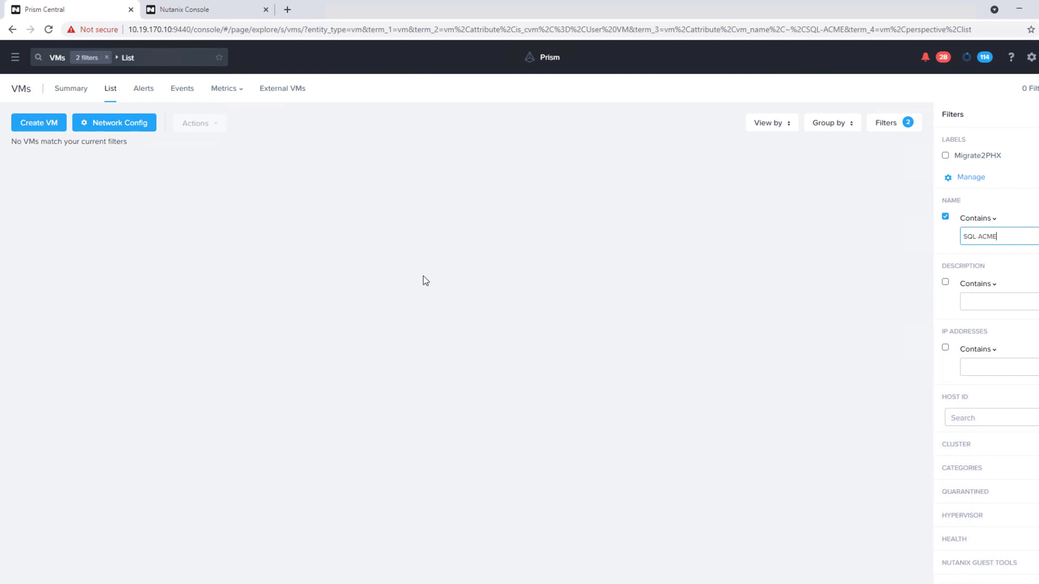
pyautogui.press('BackSpace')
pyautogui.press('BackSpace')
pyautogui.press('BackSpace')
pyautogui.press('BackSpace')
pyautogui.press('BackSpace')
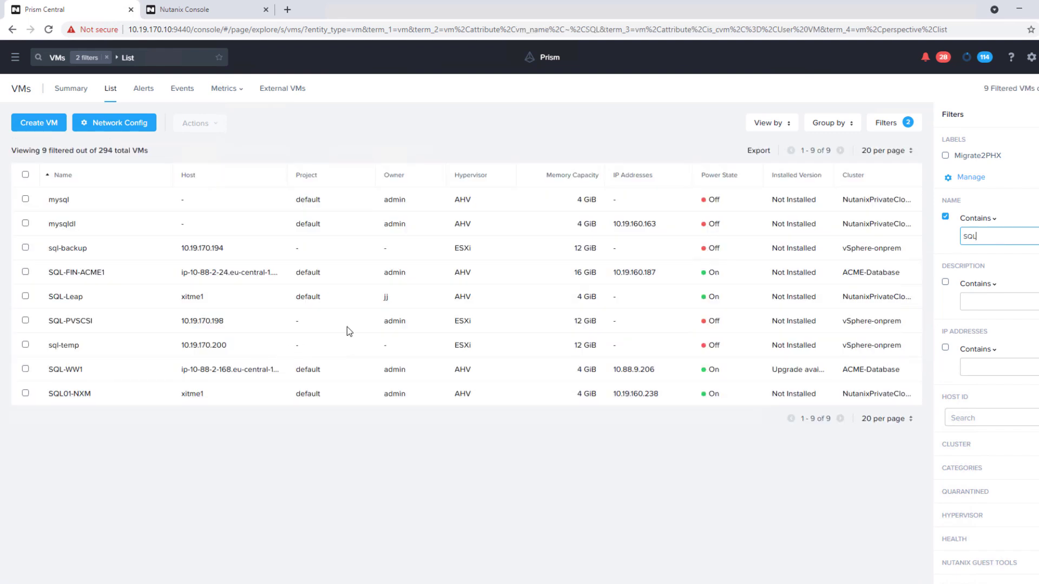
pyautogui.click(260, 279)
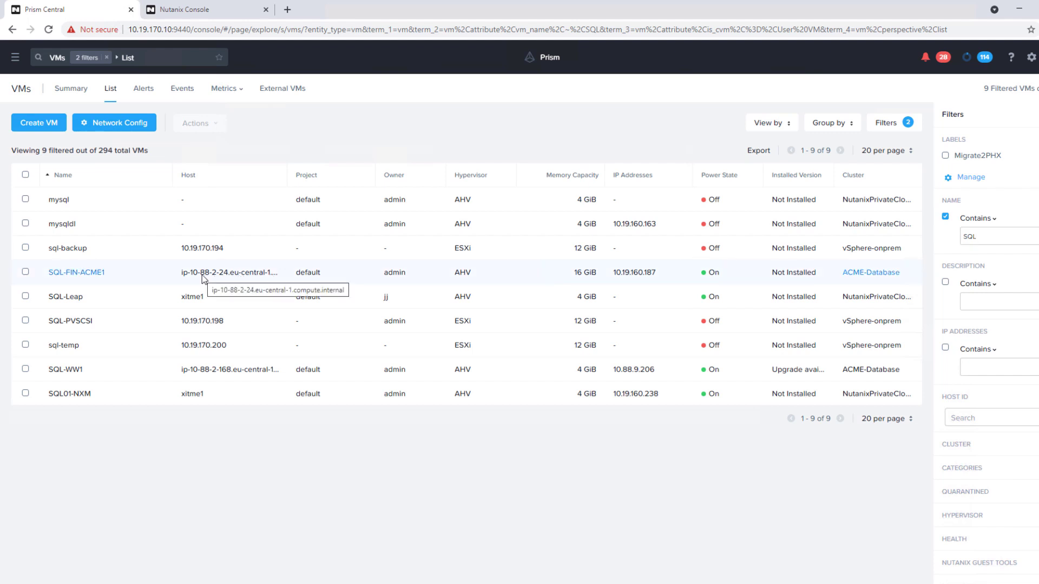